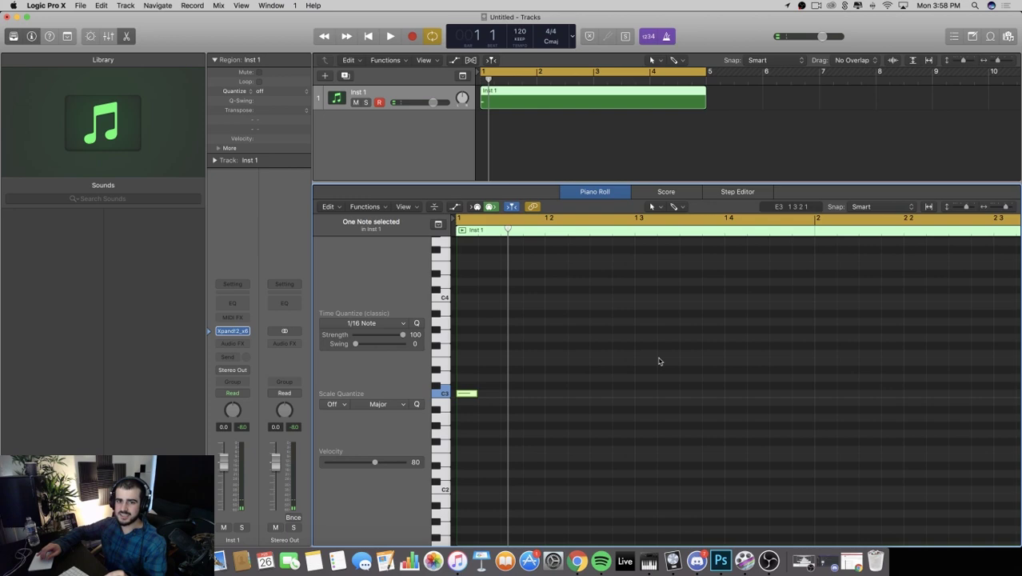
- Pencil two short lead notes into Inst 1, raising the second to D4, and play back the melody
scroll(632, 400, up, 3)
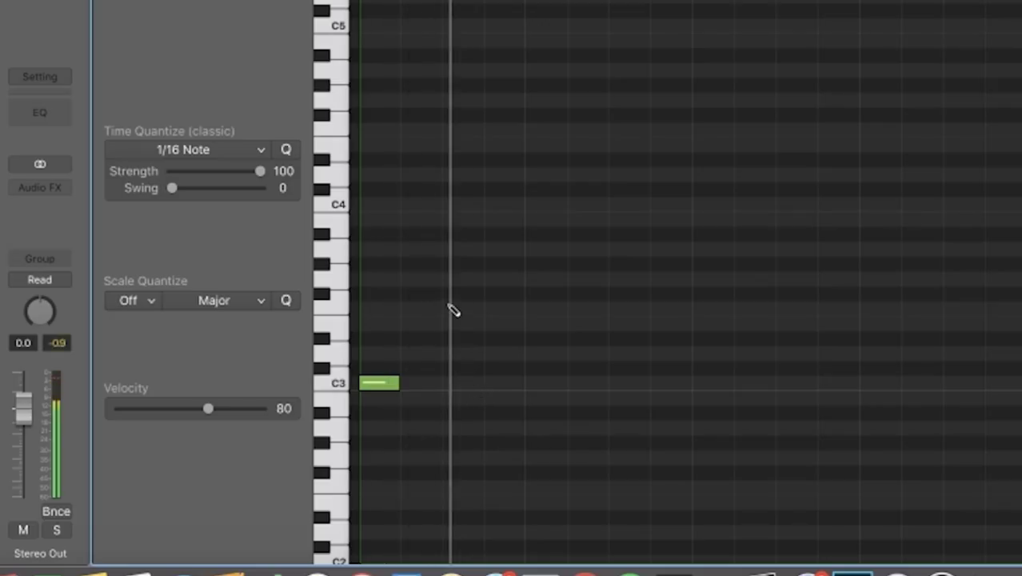
click(452, 309)
drag(461, 296, 464, 281)
click(527, 173)
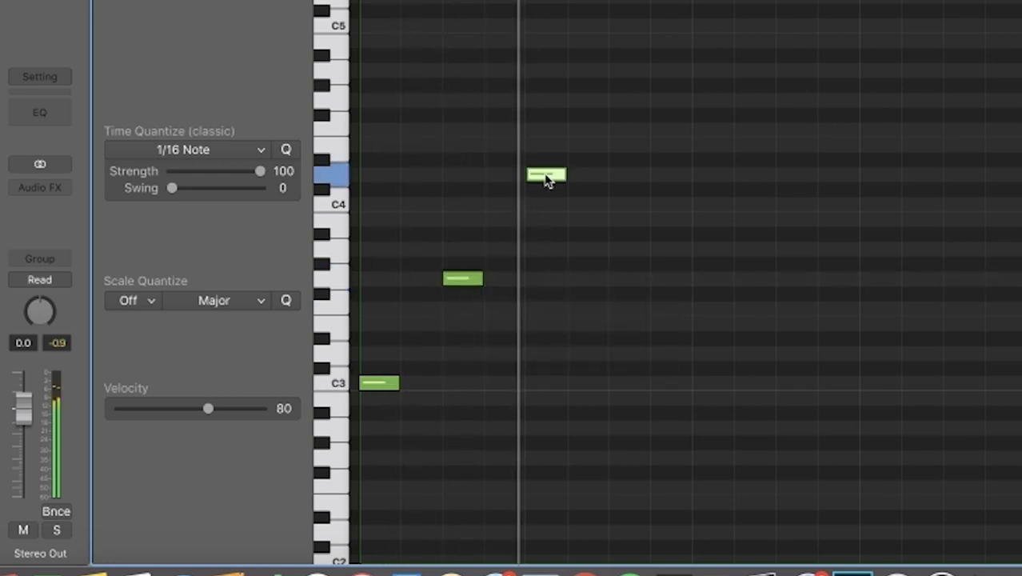
drag(546, 178, 547, 168)
key(space)
key(super+Left)
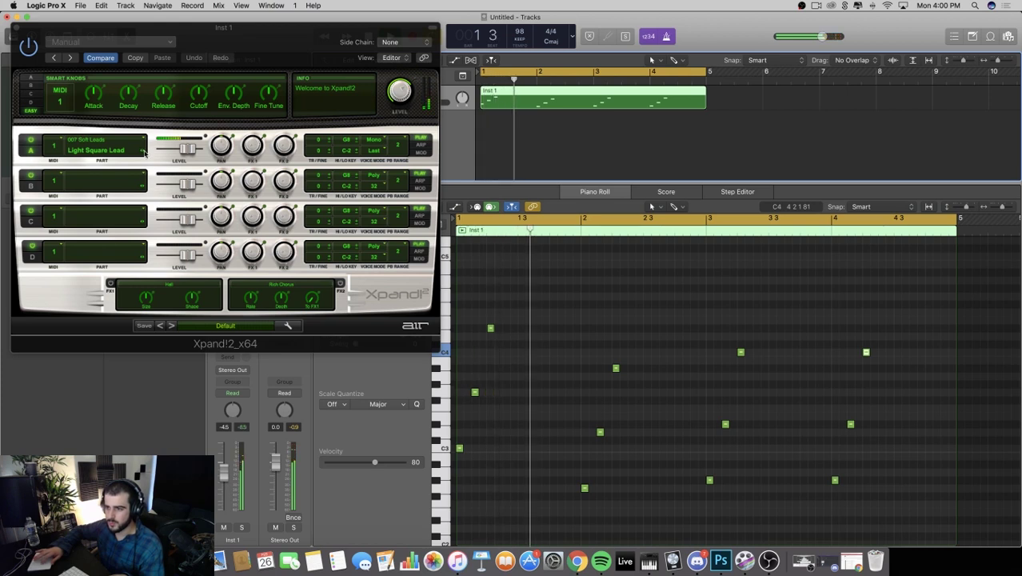
- Switch Xpand!2 part A of the lead to the Lost In Space patch
click(143, 152)
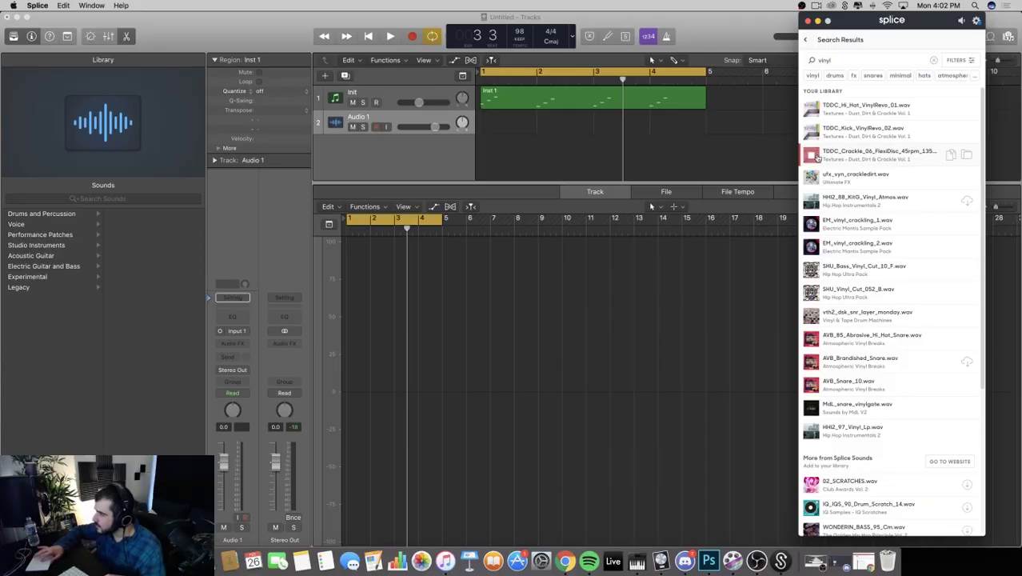
- Drop the FlexiDisc crackle sample on Audio 1, repeat it along the track, play, and add a C3 bass note
drag(830, 157, 484, 132)
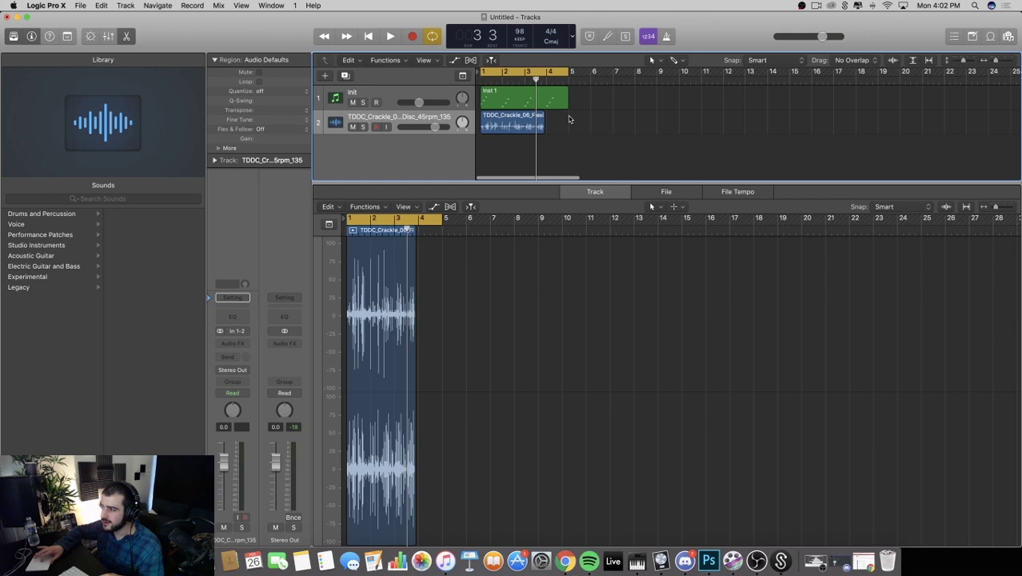
key(super+r)
key(super+r)
key(super+r)
key(super+r)
key(super+r)
key(super+r)
key(super+r)
key(super+r)
key(super+r)
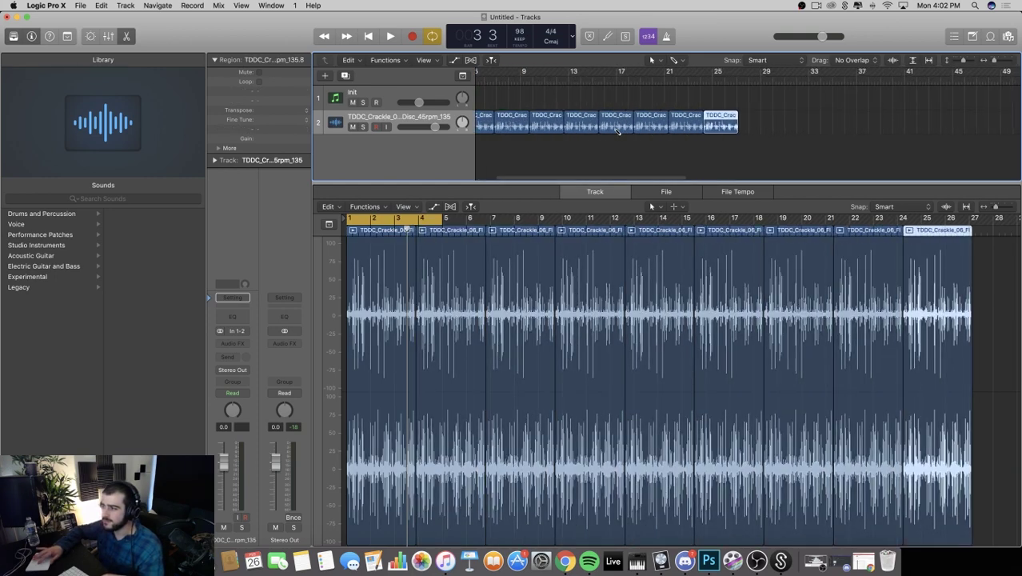
key(super+r)
key(super+r)
key(super+r)
key(super+r)
key(super+r)
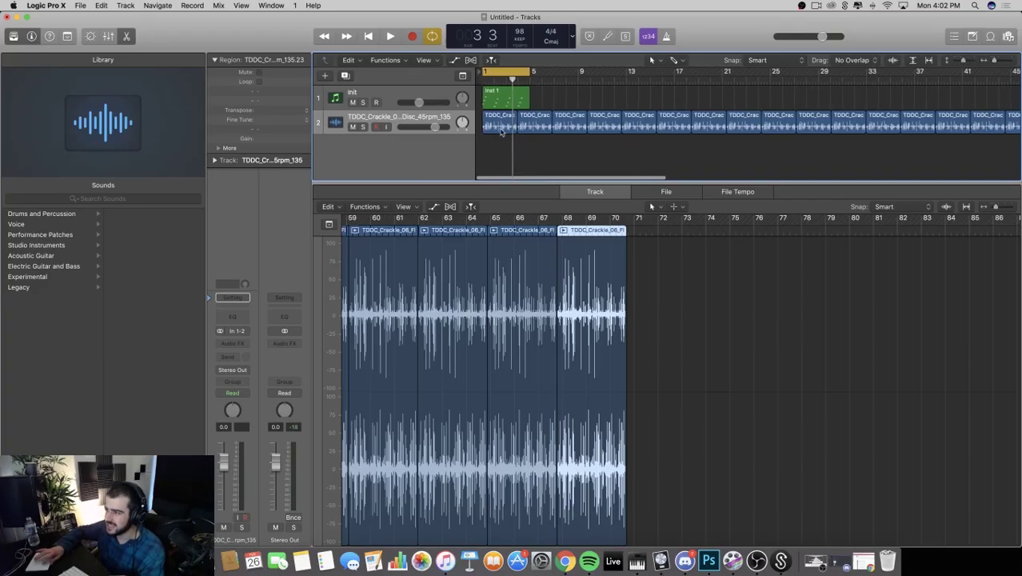
key(space)
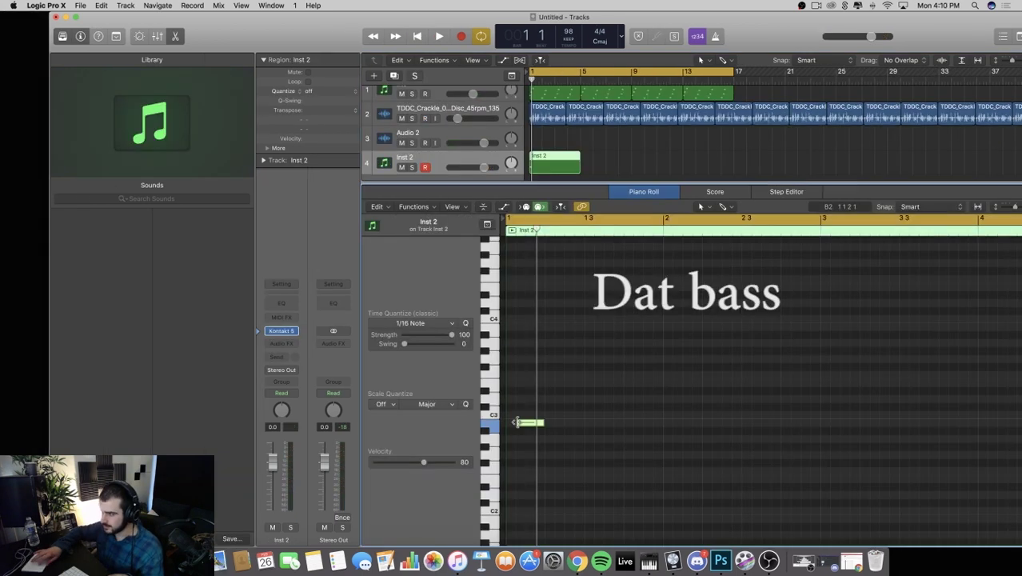
click(513, 417)
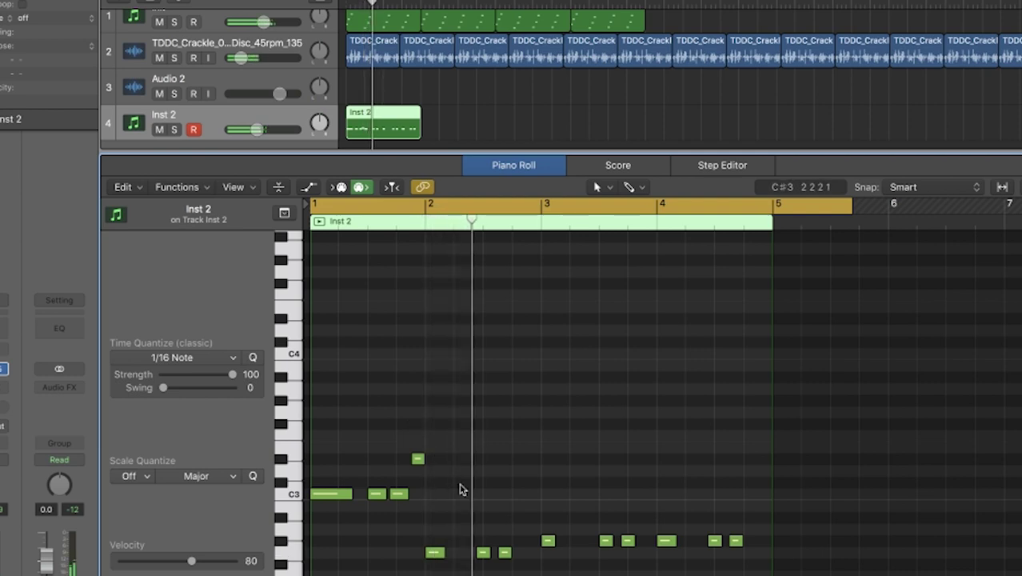
- Shift one Inst 1 lead note a step earlier, then return to the Inst 2 bass notes
click(406, 20)
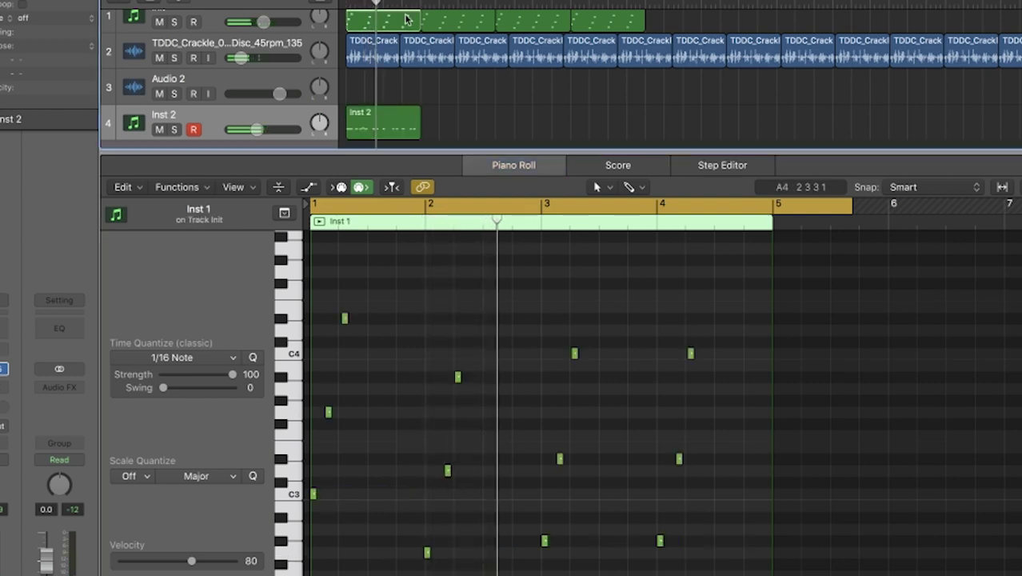
scroll(432, 487, up, 5)
click(446, 471)
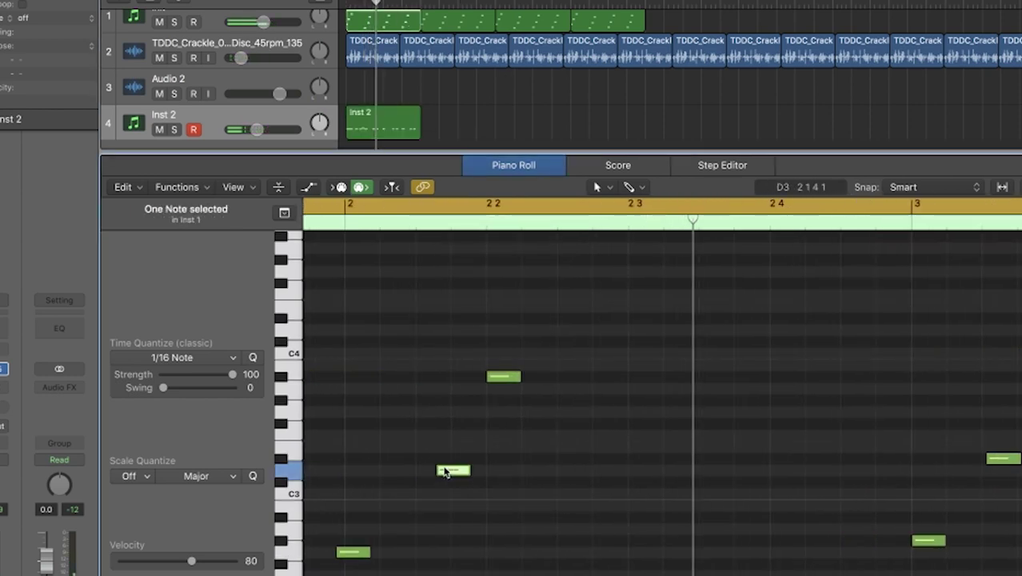
drag(445, 471, 427, 471)
click(386, 123)
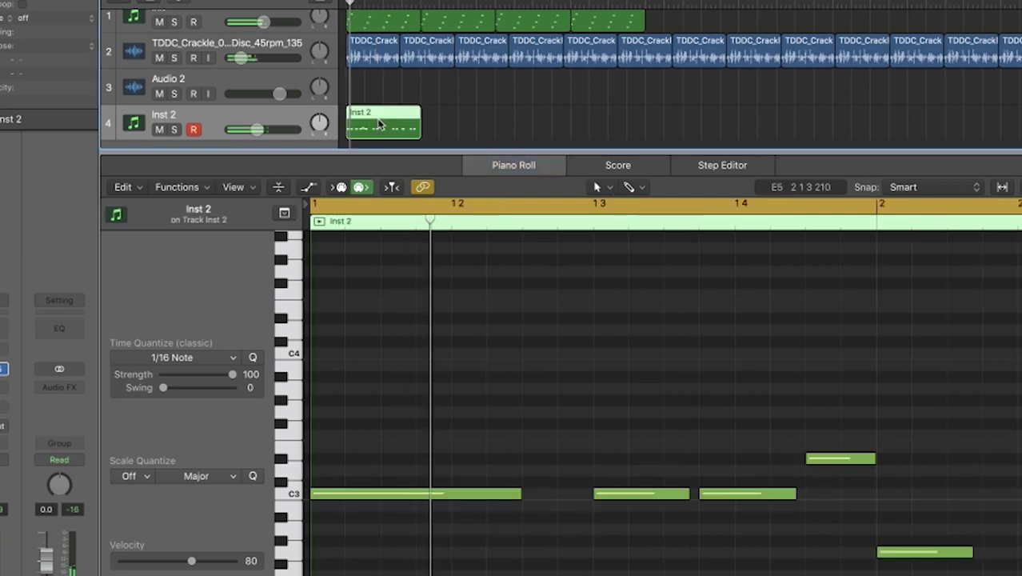
scroll(596, 550, down, 3)
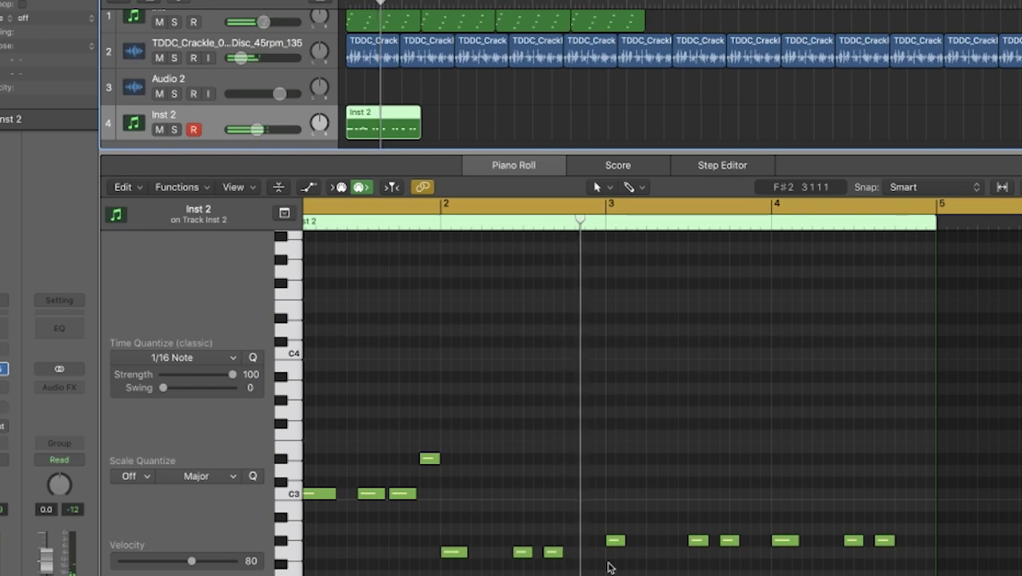
scroll(607, 567, right, 1)
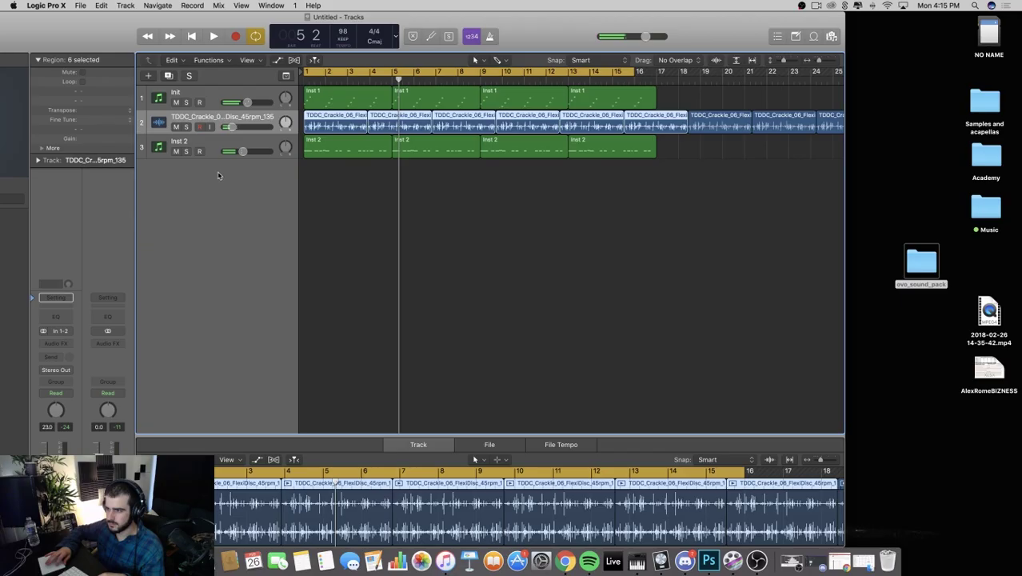
- Drag the CardiakKick2 kick sample from a new Finder window into the arrangement, then close Finder
click(218, 175)
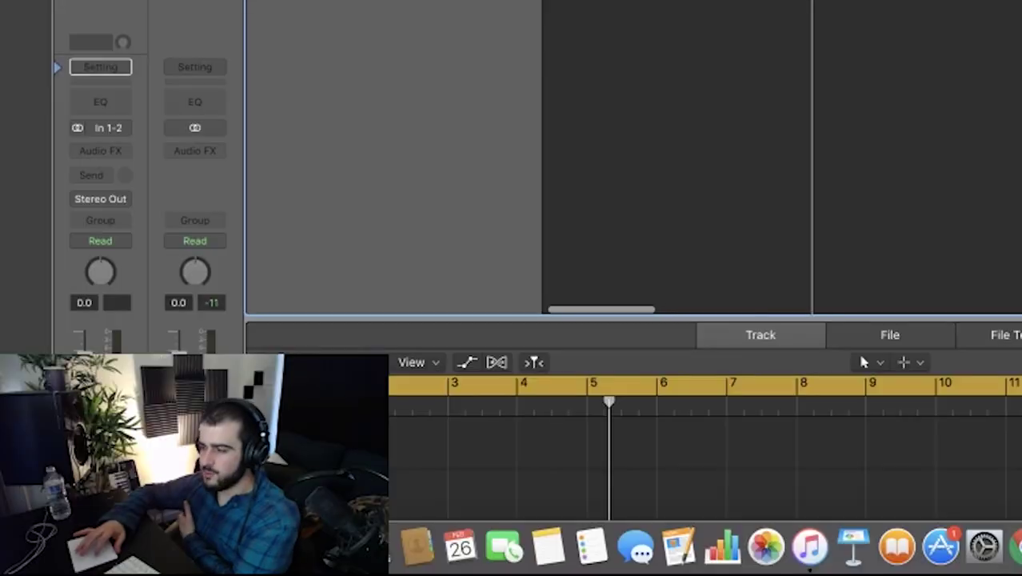
scroll(688, 160, right, 2)
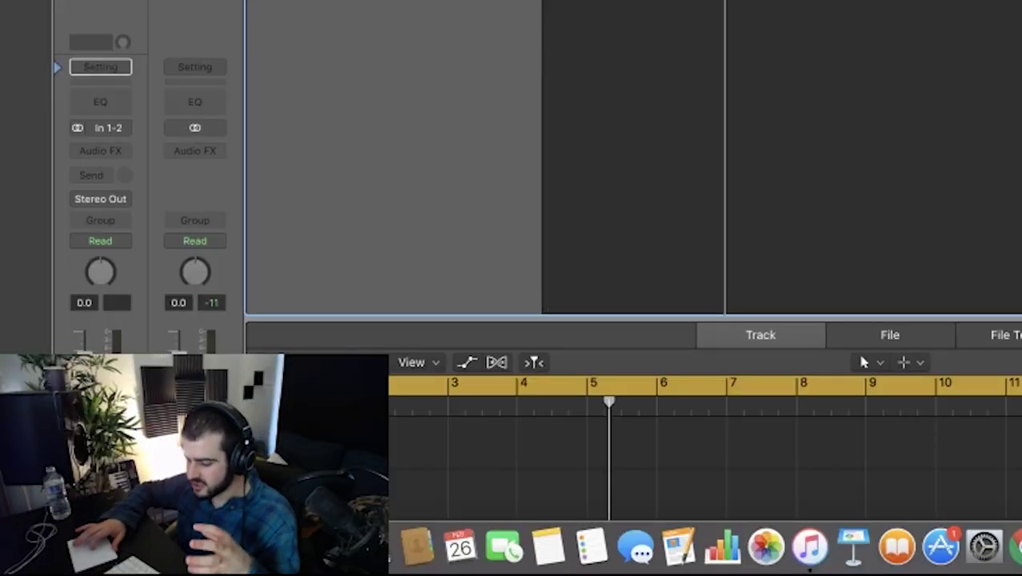
key(super+o)
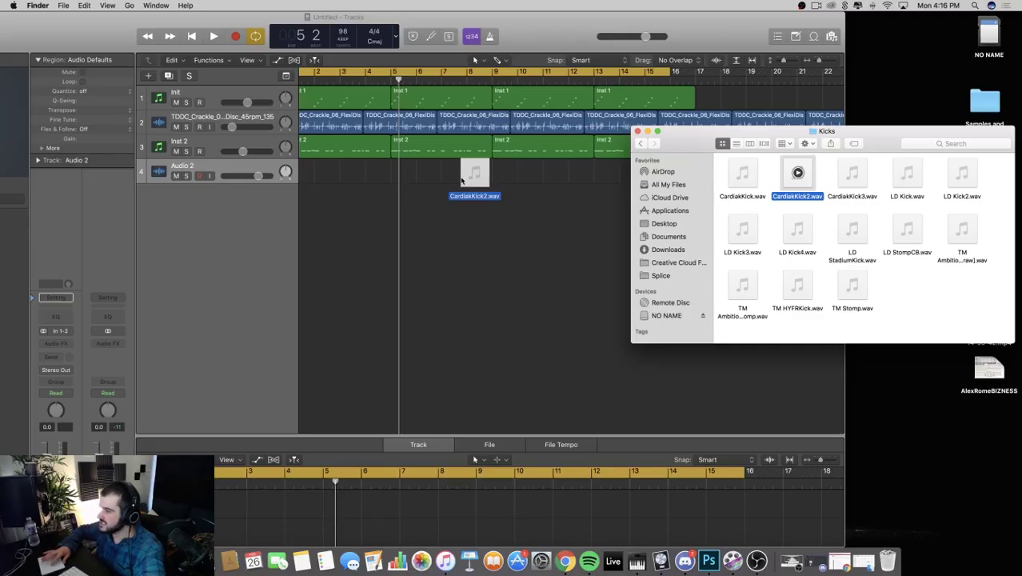
drag(461, 181, 467, 189)
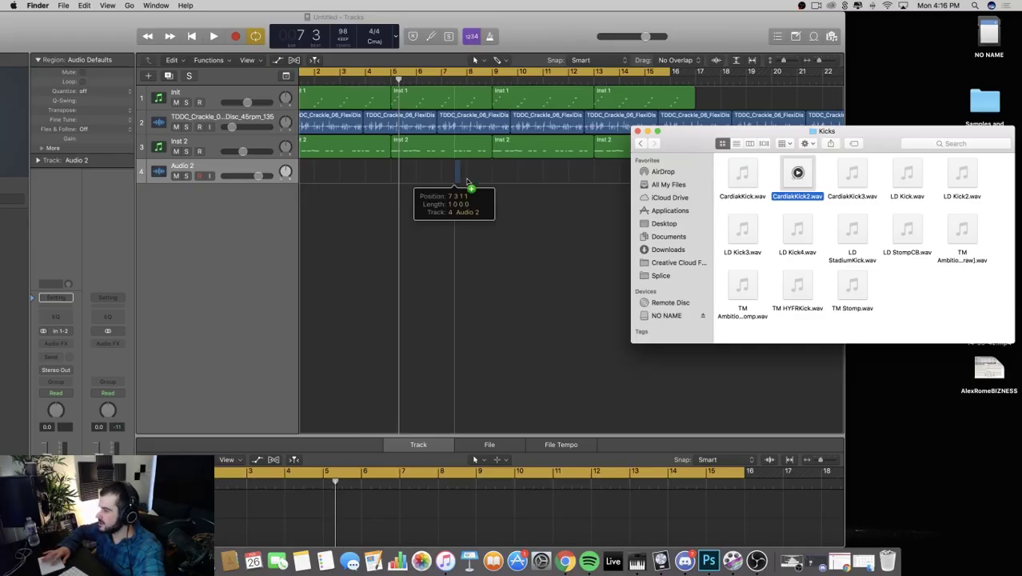
click(906, 172)
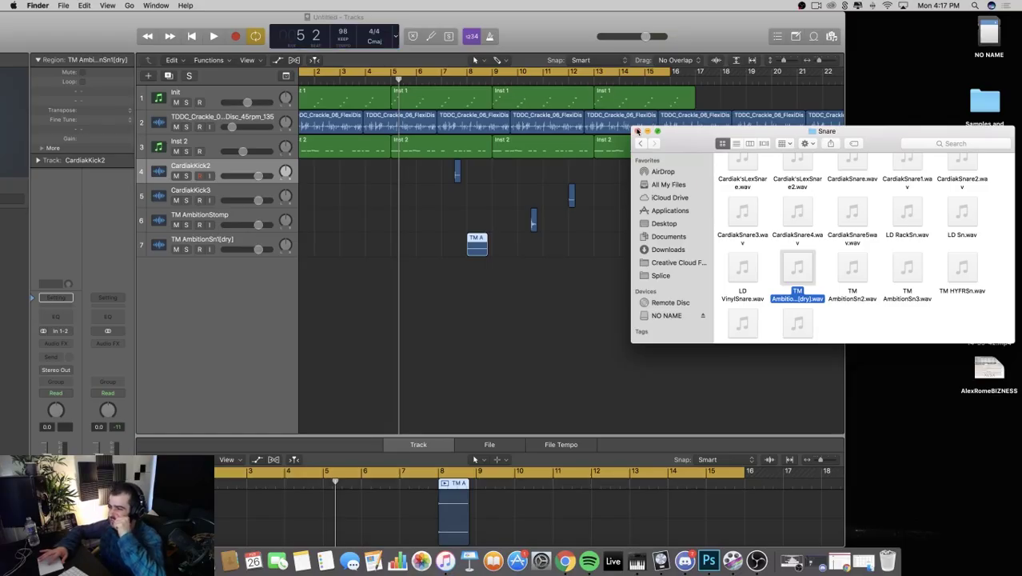
click(637, 131)
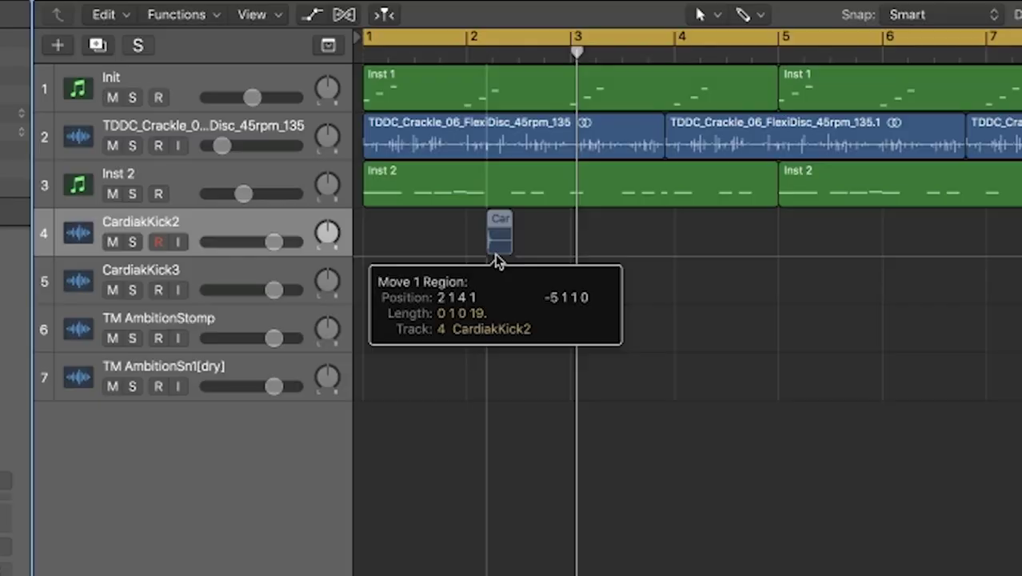
- Move CardiakKick2 to bar 1 beside CardiakKick2.1, play it, and lower the snare to -12.6 dB
drag(373, 183, 305, 177)
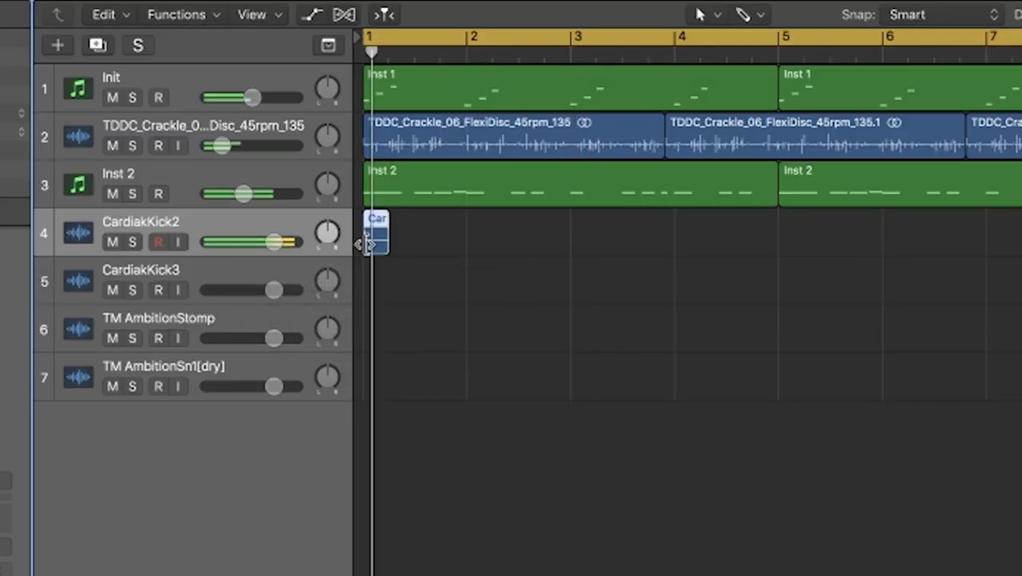
scroll(369, 244, up, 5)
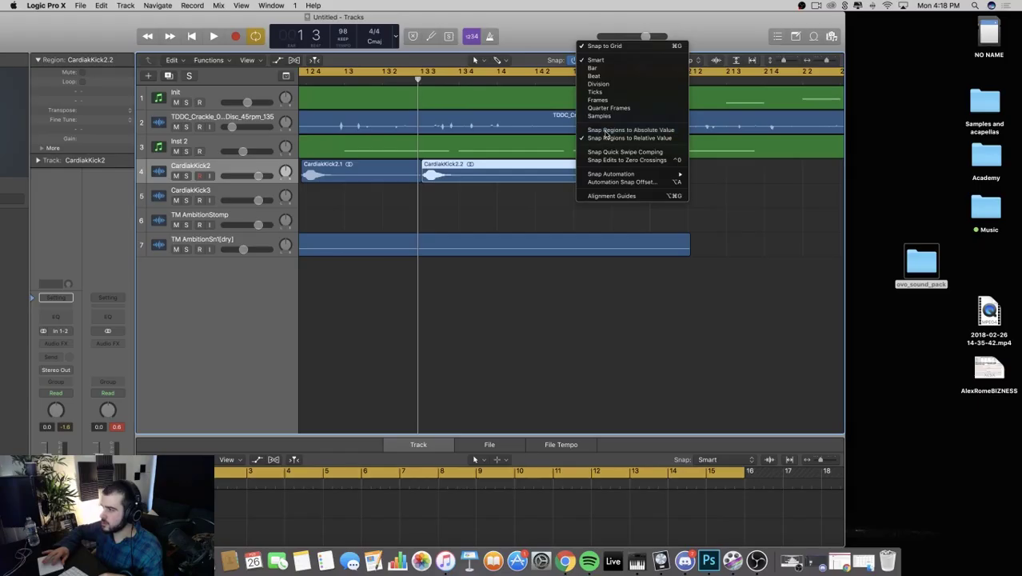
key(Escape)
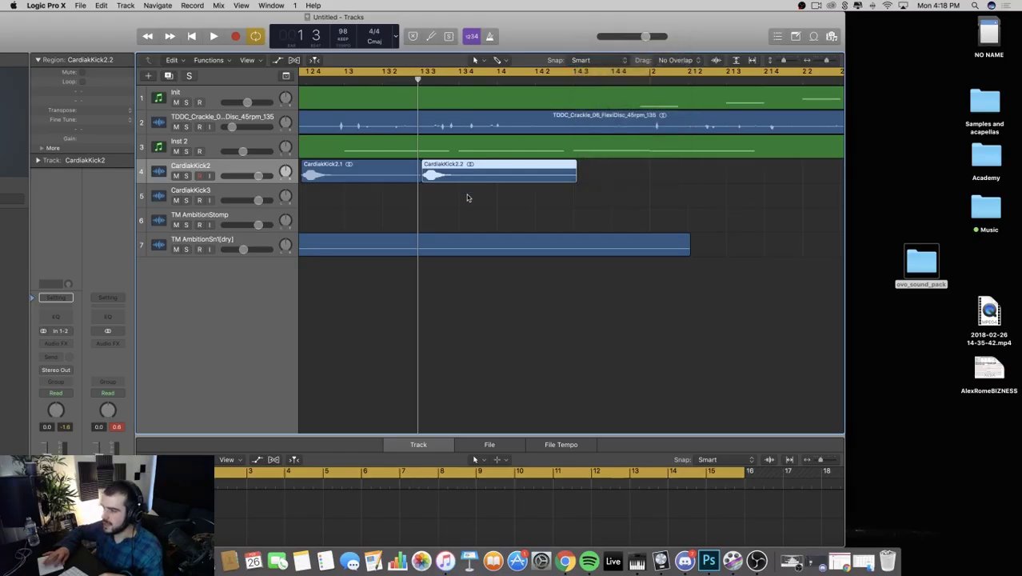
mouse_move(464, 177)
mouse_down()
mouse_move(492, 178)
mouse_move(467, 179)
mouse_up()
scroll(468, 178, down, 3)
key(space)
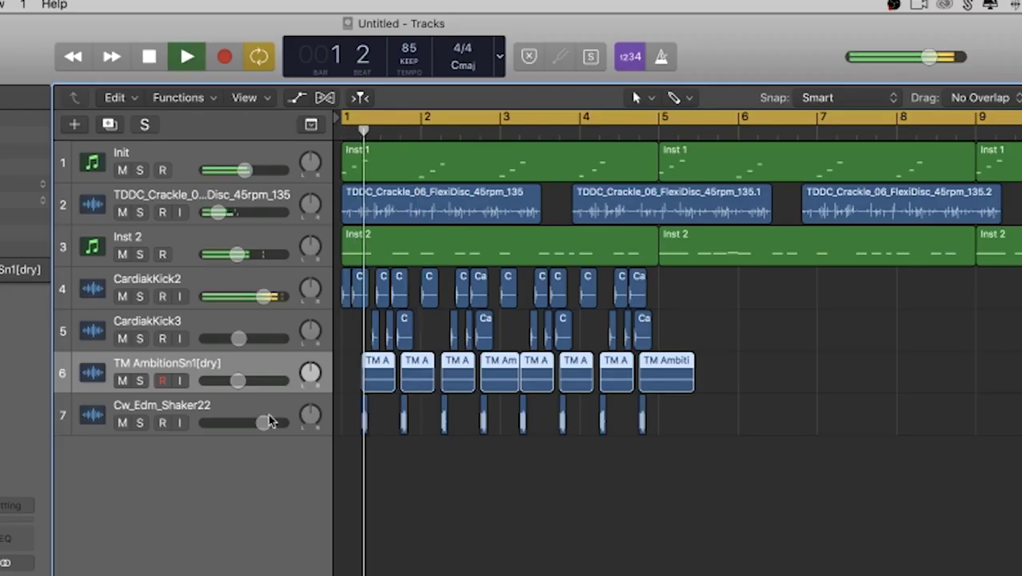
drag(267, 419, 214, 422)
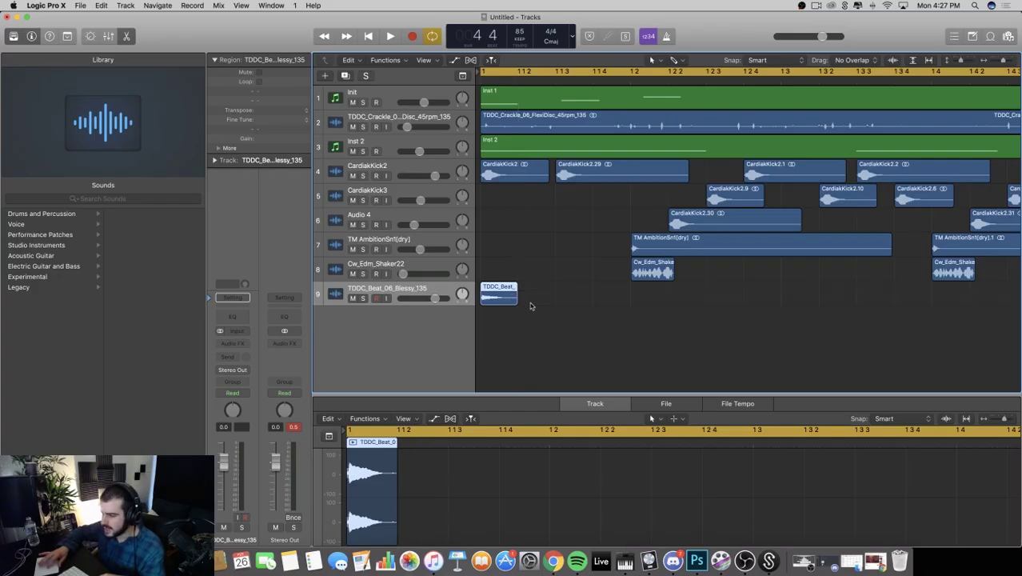
- Copy the Blessy beat region along its track, repeat it, and align the eight new copies
drag(499, 293, 518, 296)
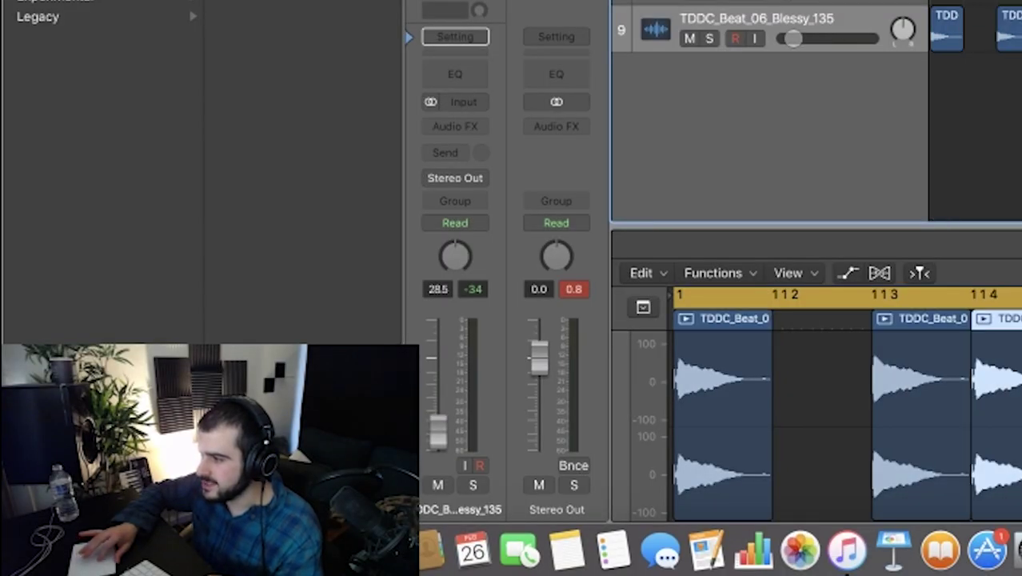
drag(1021, 33, 1021, 40)
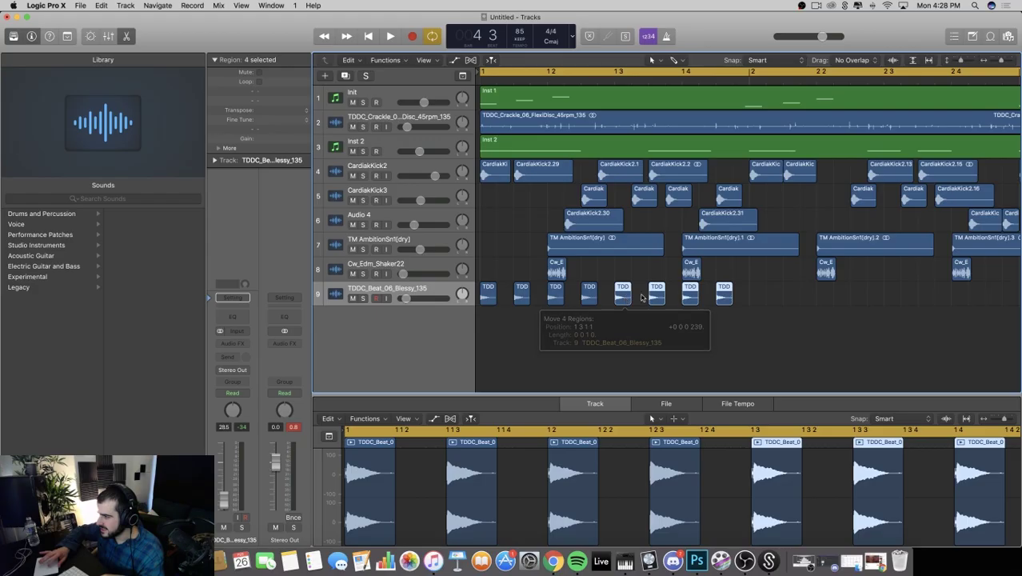
key(space)
key(super+r)
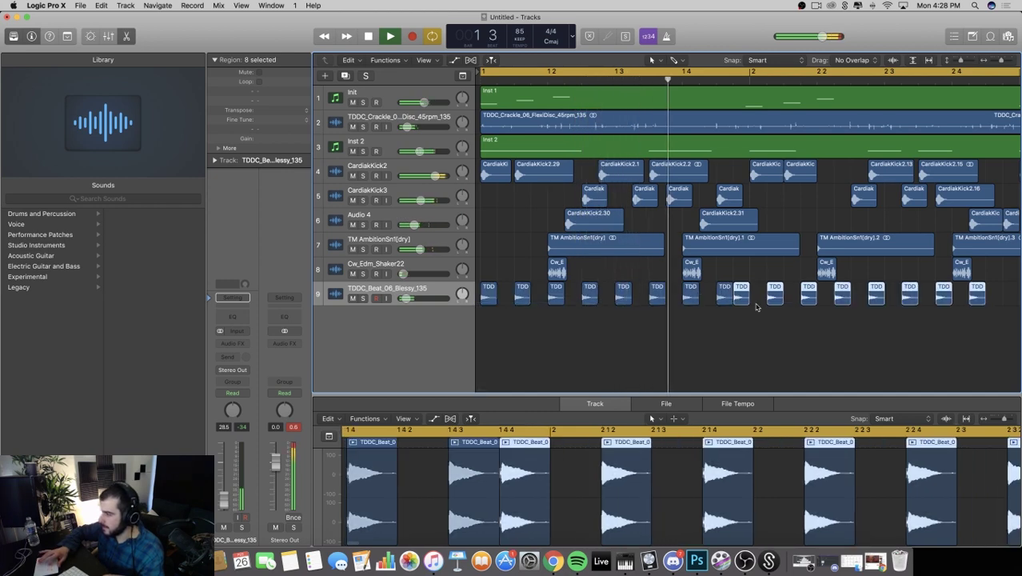
drag(741, 297, 756, 297)
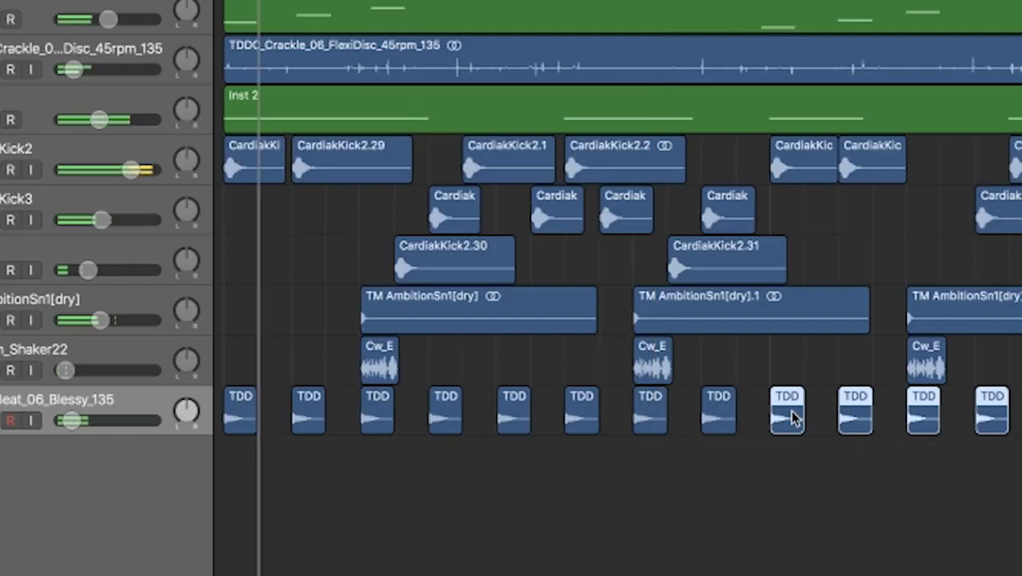
- Append more repeats of the beat regions and shift the 16 copies into the beat grid
key(super+Left)
key(super+Right)
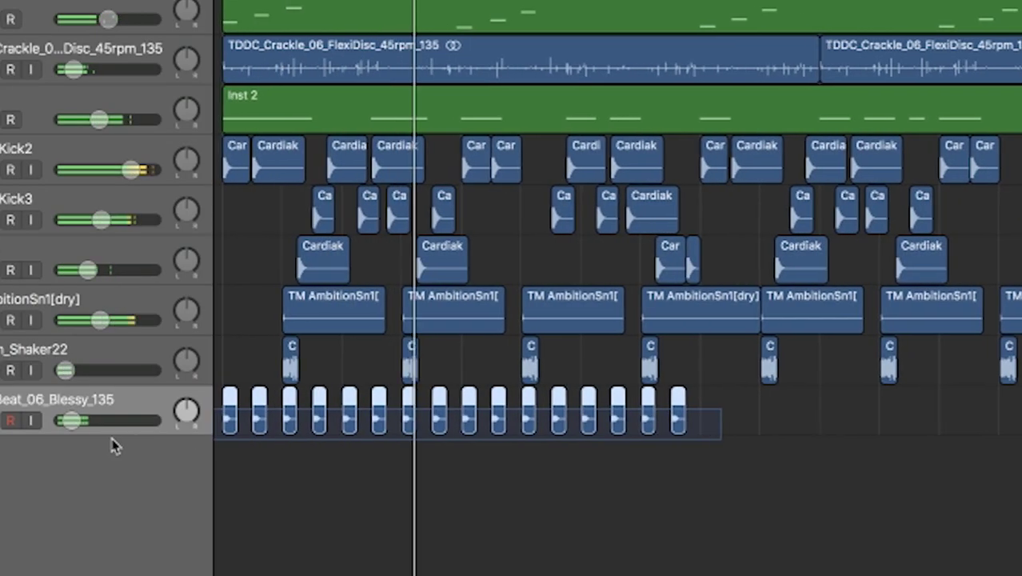
key(super+r)
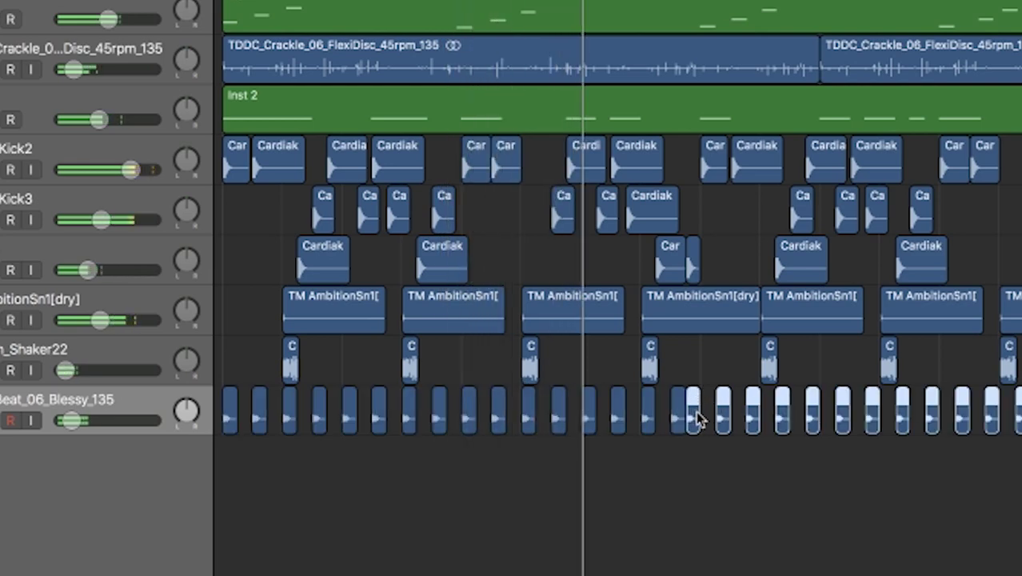
mouse_move(693, 415)
mouse_down()
mouse_move(714, 420)
mouse_move(706, 412)
mouse_up()
key(super+Left)
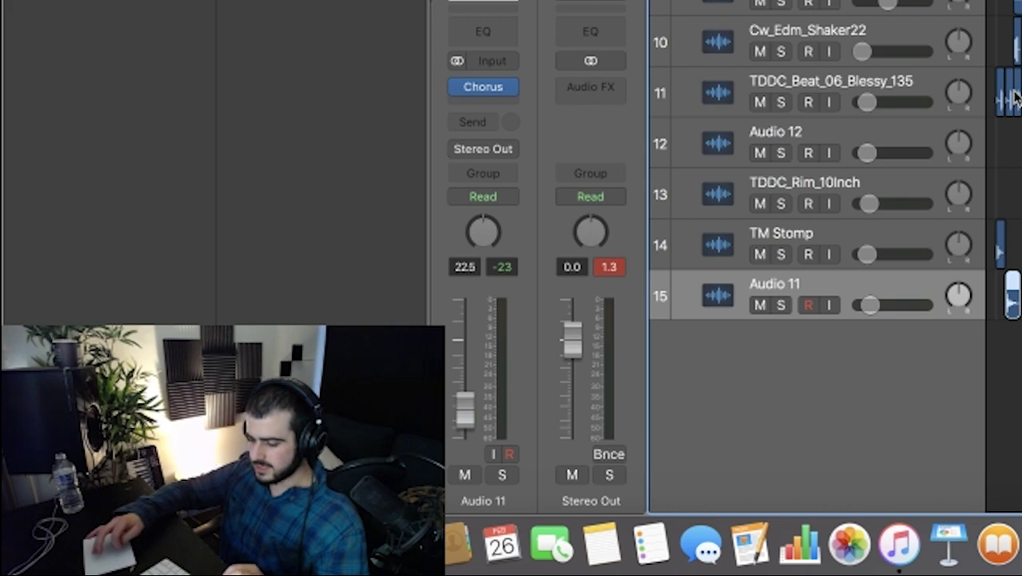
- Raise a bar-1 chord note to D#4, stretch the three bar-1 notes to bar 2, and close Xpand!2
key(Down)
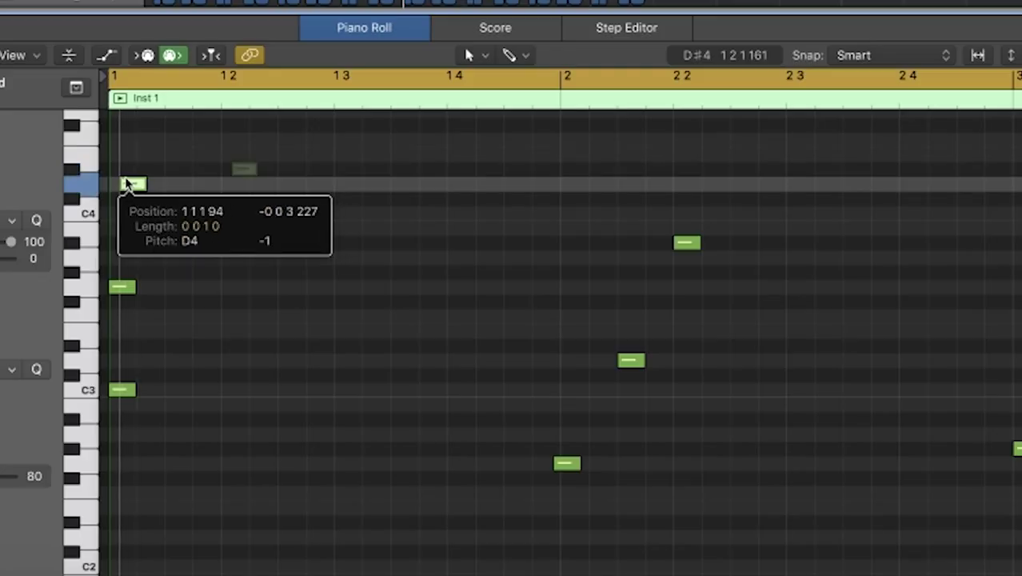
mouse_move(126, 184)
mouse_down()
mouse_move(116, 176)
mouse_move(126, 169)
mouse_up()
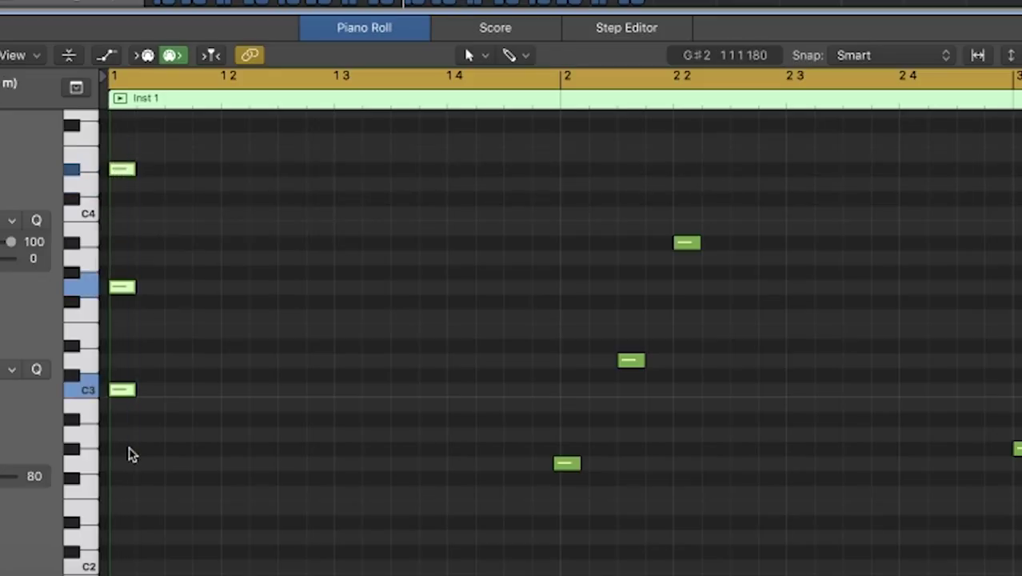
drag(132, 390, 557, 403)
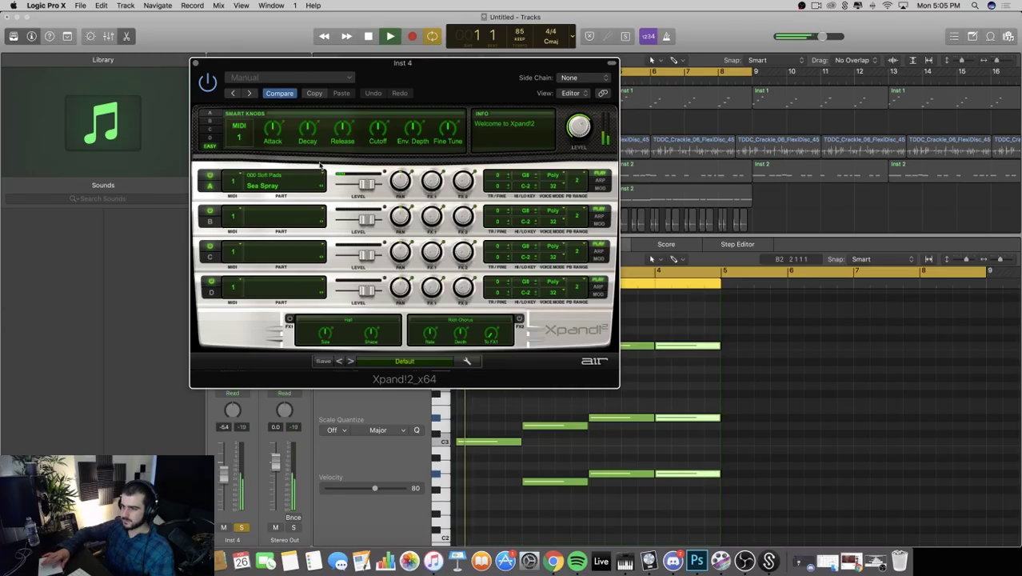
click(194, 63)
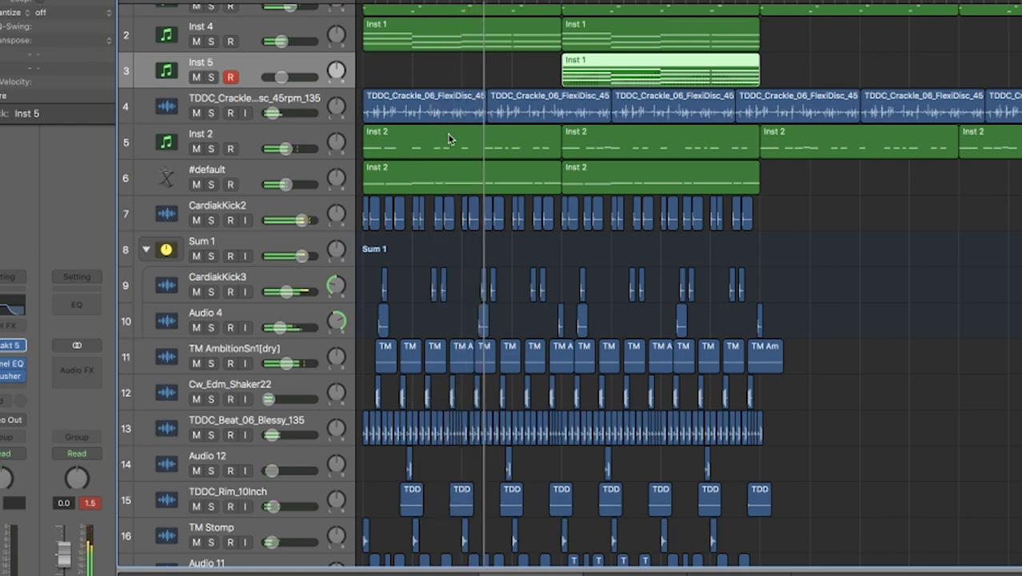
- Select Inst 4 and lower Inst 5's volume to -14.2 dB
scroll(496, 172, up, 2)
scroll(541, 207, up, 2)
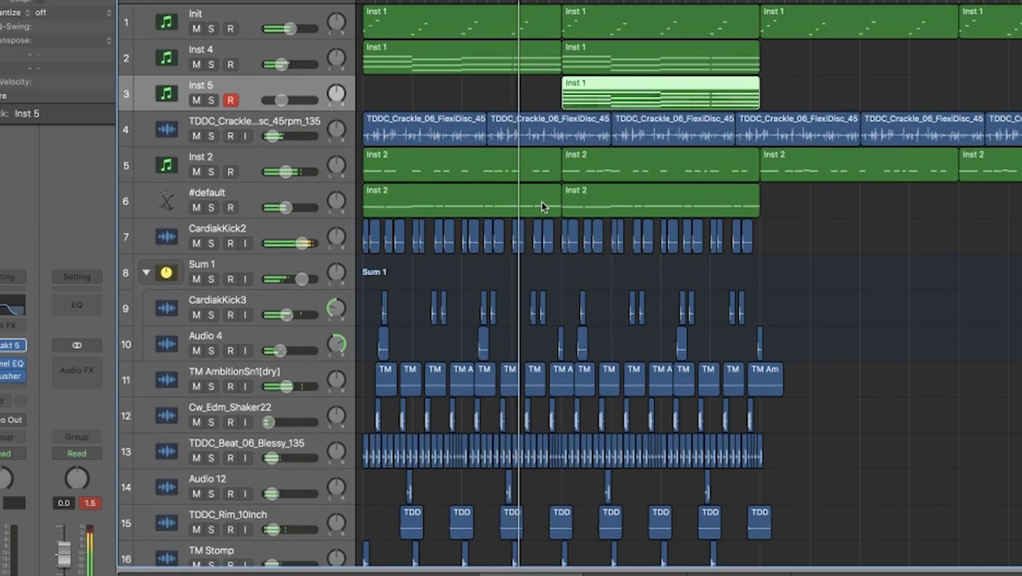
scroll(495, 231, down, 1)
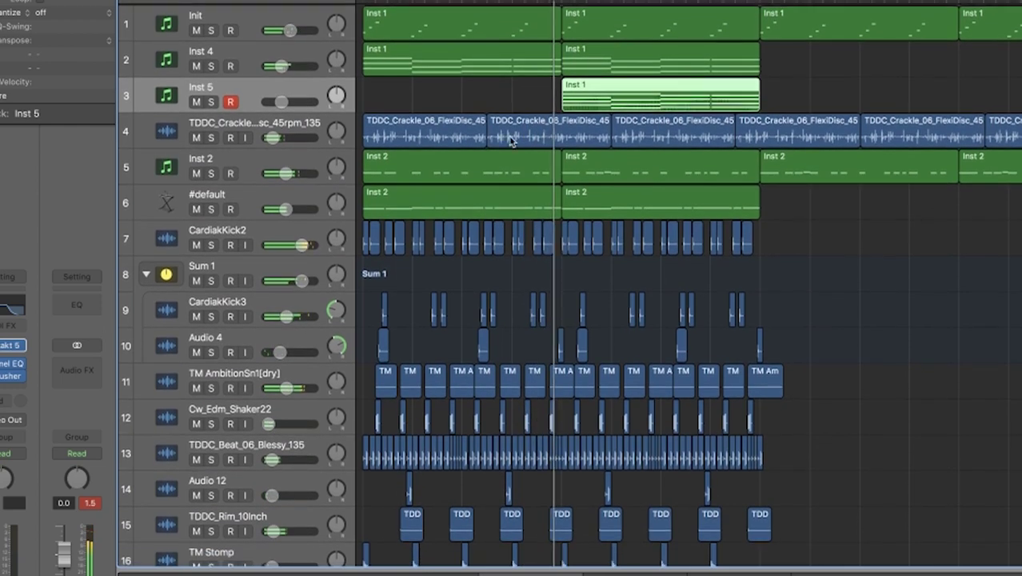
click(451, 72)
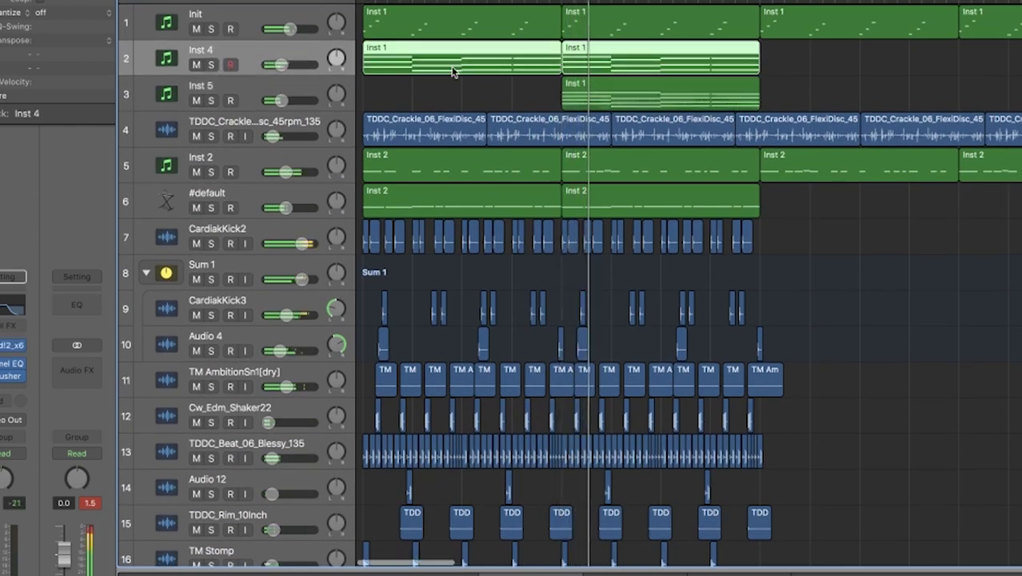
click(280, 100)
drag(280, 100, 277, 100)
- Create a new instrument track, Inst 6, below Inst 4
scroll(546, 149, up, 1)
scroll(546, 149, down, 1)
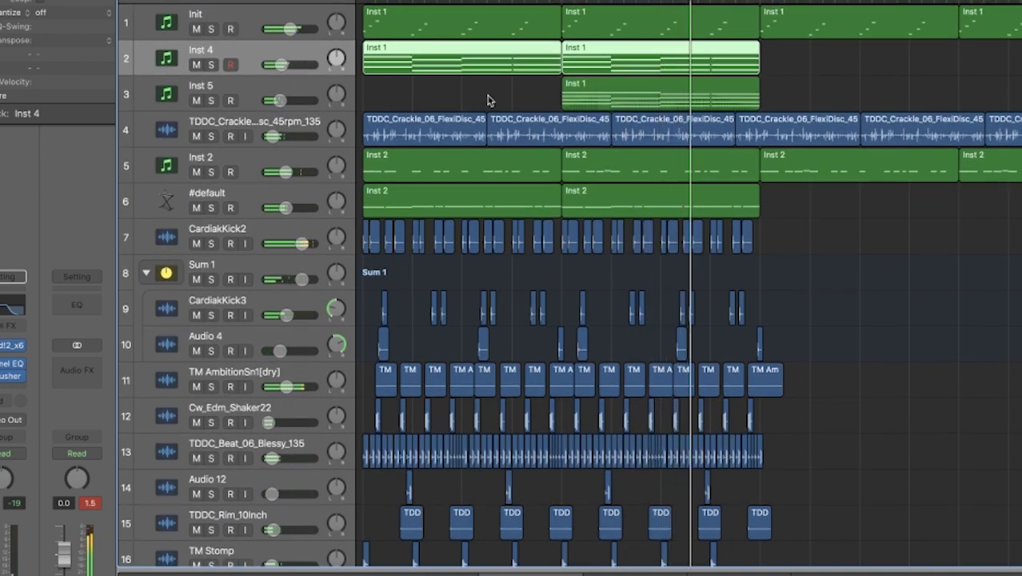
key(super+d)
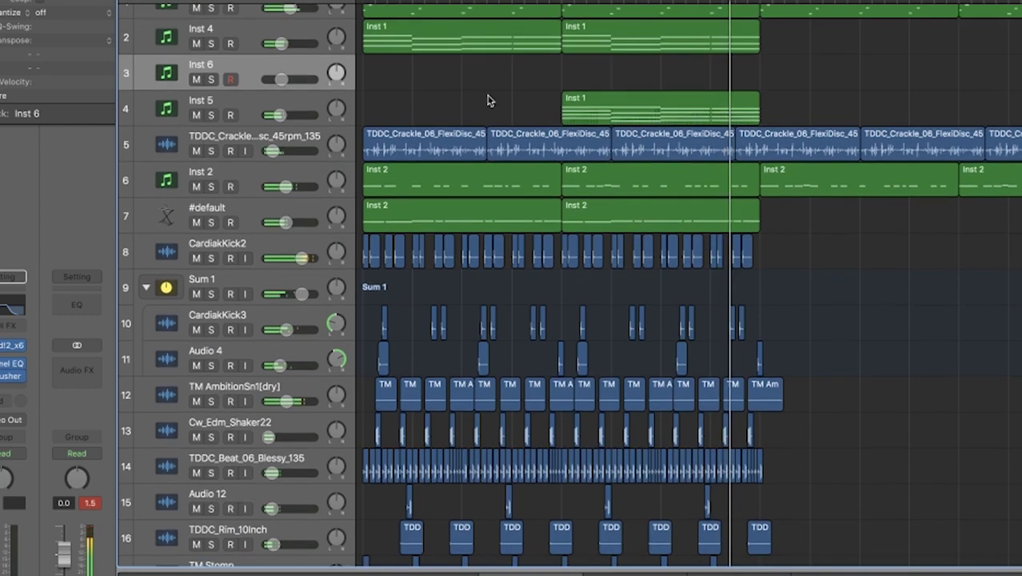
scroll(459, 96, up, 2)
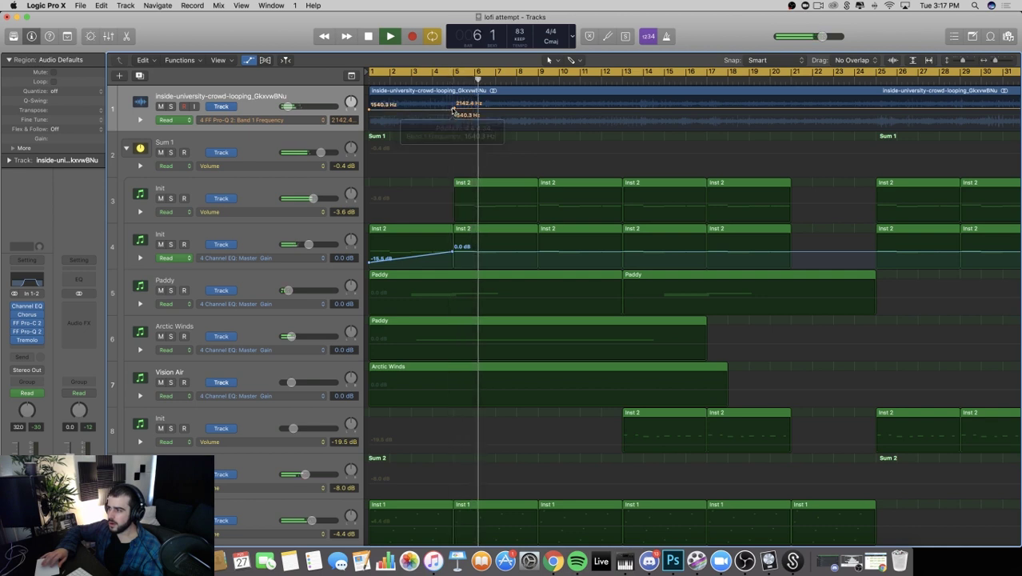
- In track 1's automation lane, lift the Band 1 Frequency point near bar 5 to 2387.0 Hz
drag(453, 106, 453, 102)
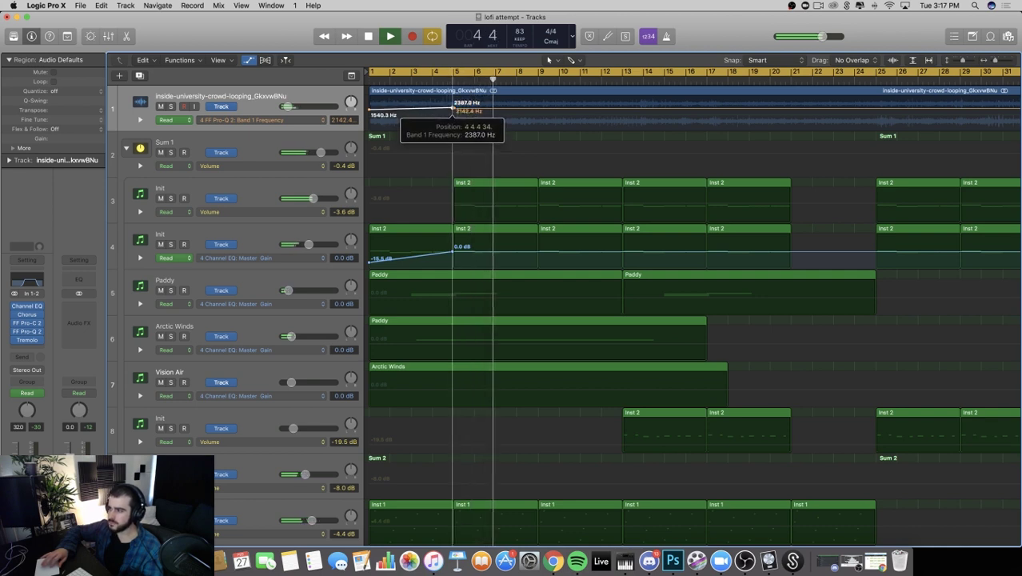